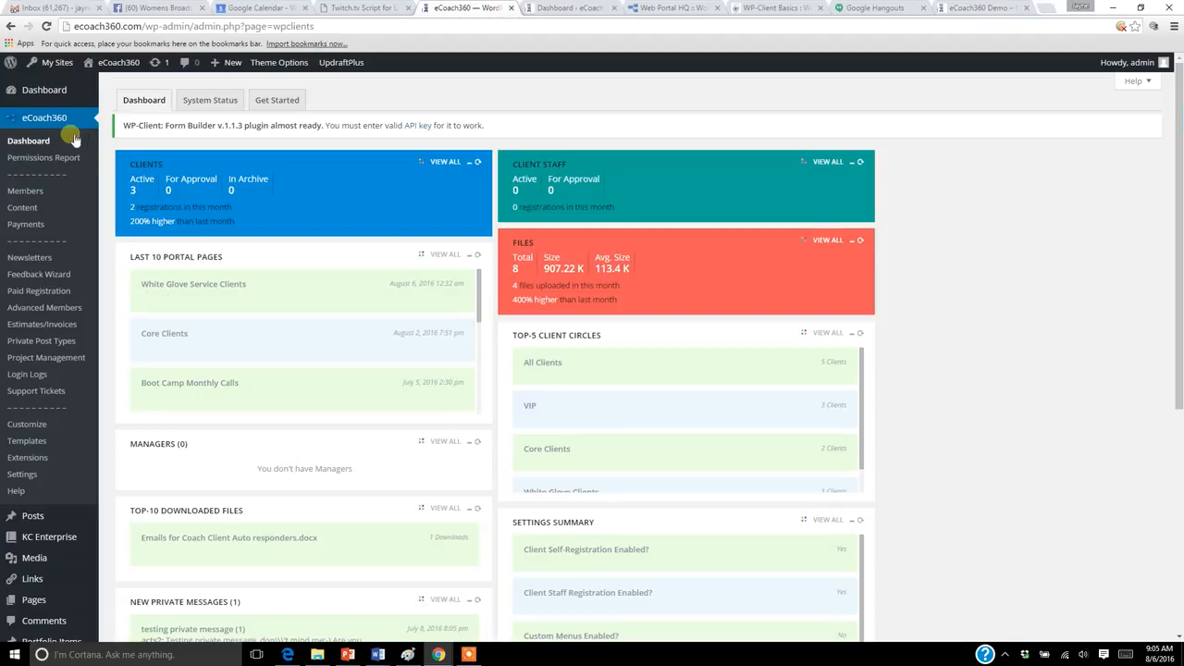
mouse_move(23, 191)
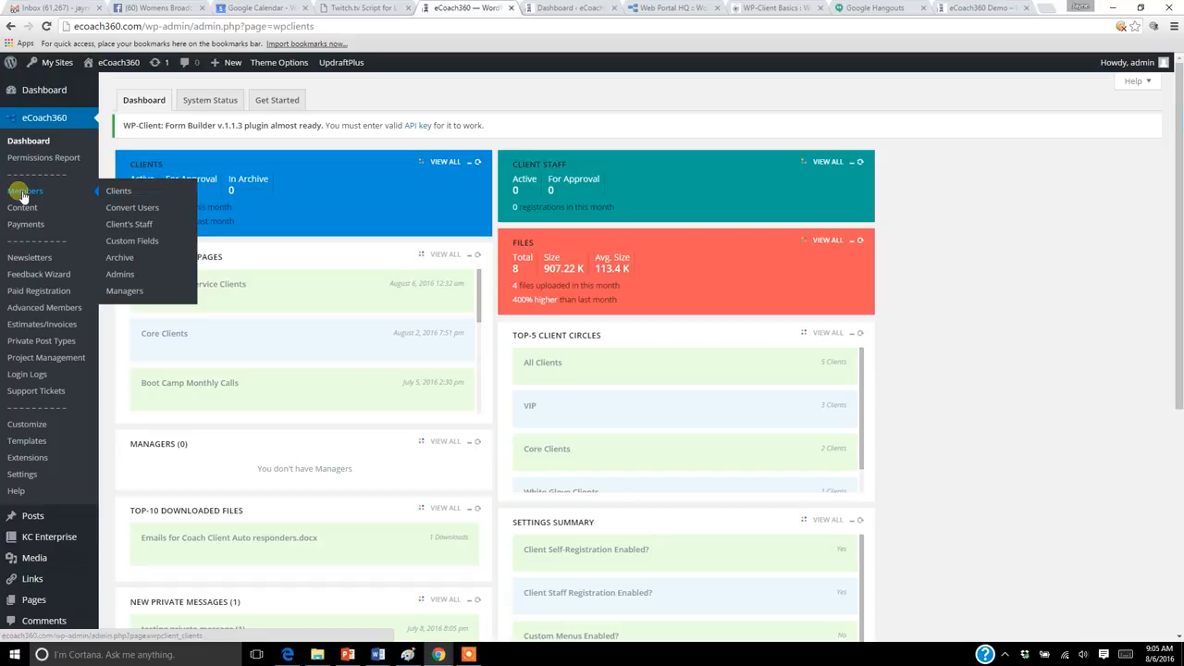
left_click(570, 7)
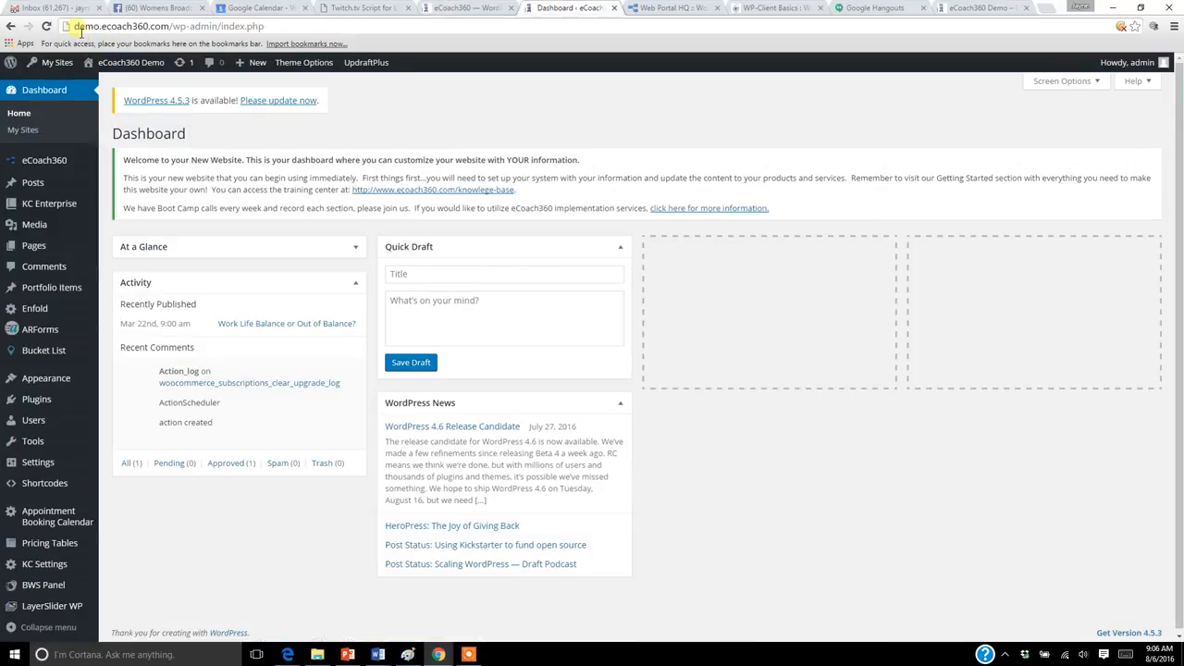
left_click_drag(73, 26, 95, 26)
left_click(467, 9)
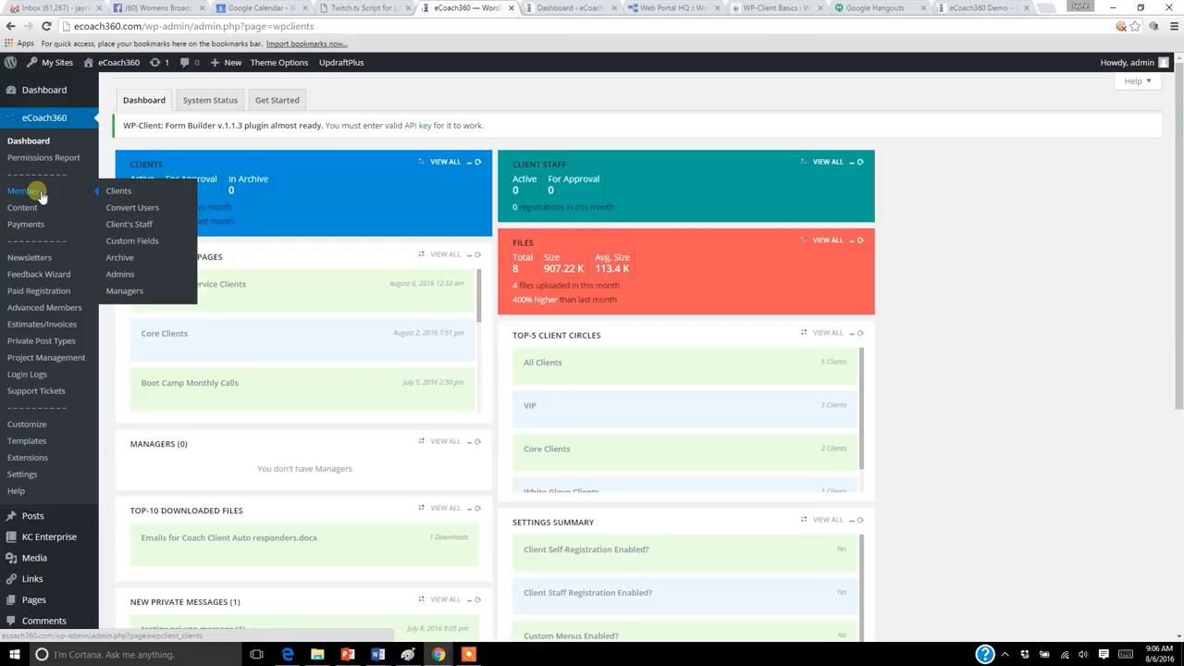
Start a new custom field for members and enter question as its field slug.
left_click(142, 243)
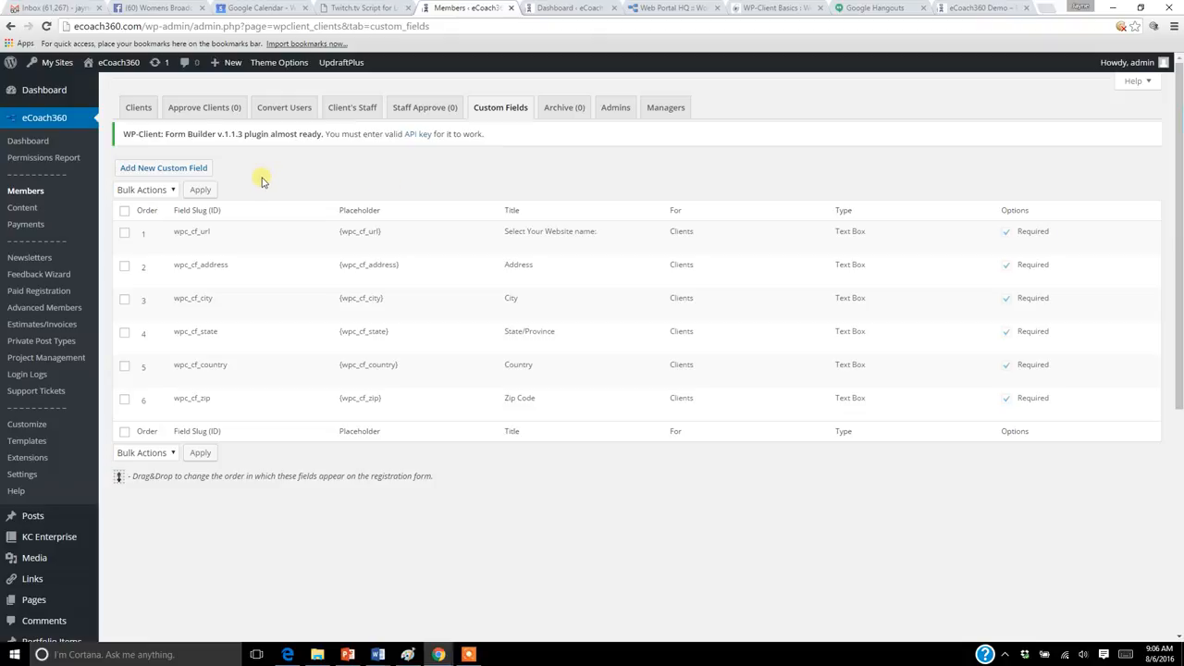
left_click(189, 170)
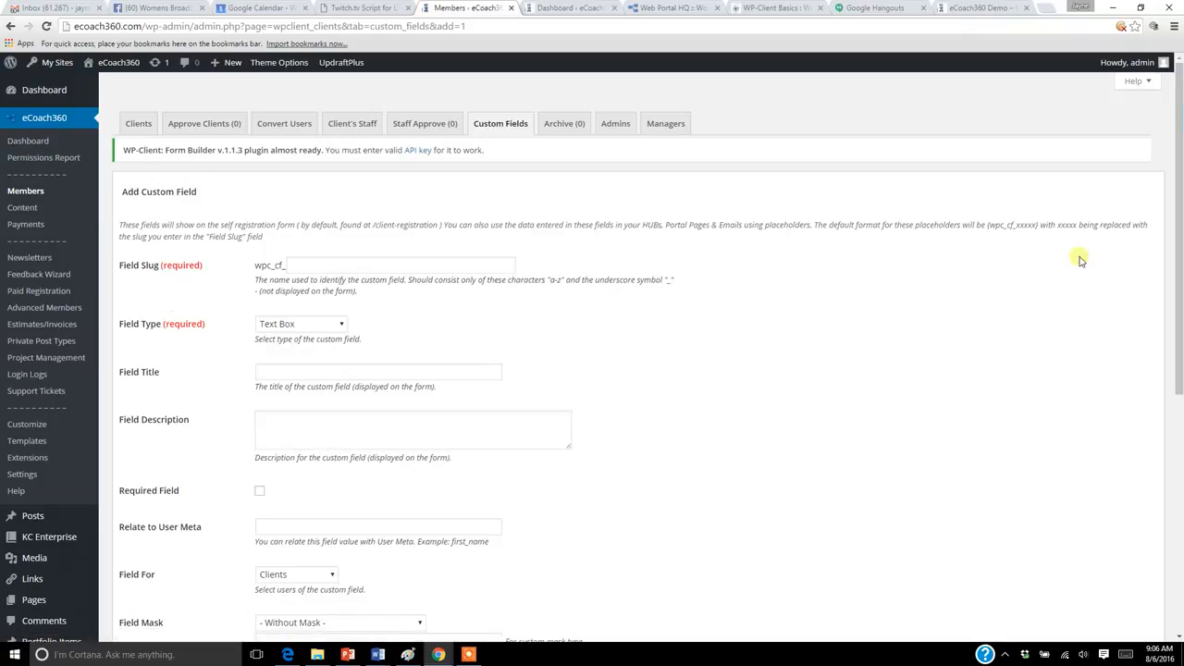
mouse_move(1180, 271)
left_mouse_down()
mouse_move(1180, 437)
mouse_move(1180, 275)
left_mouse_up()
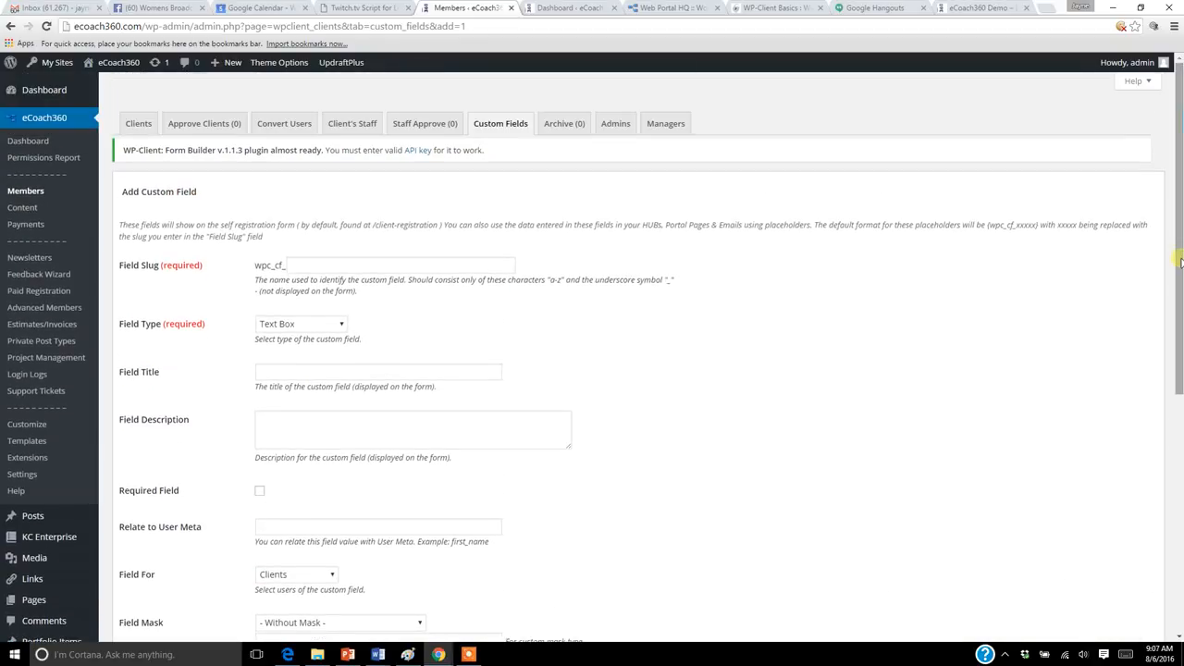
left_click(382, 271)
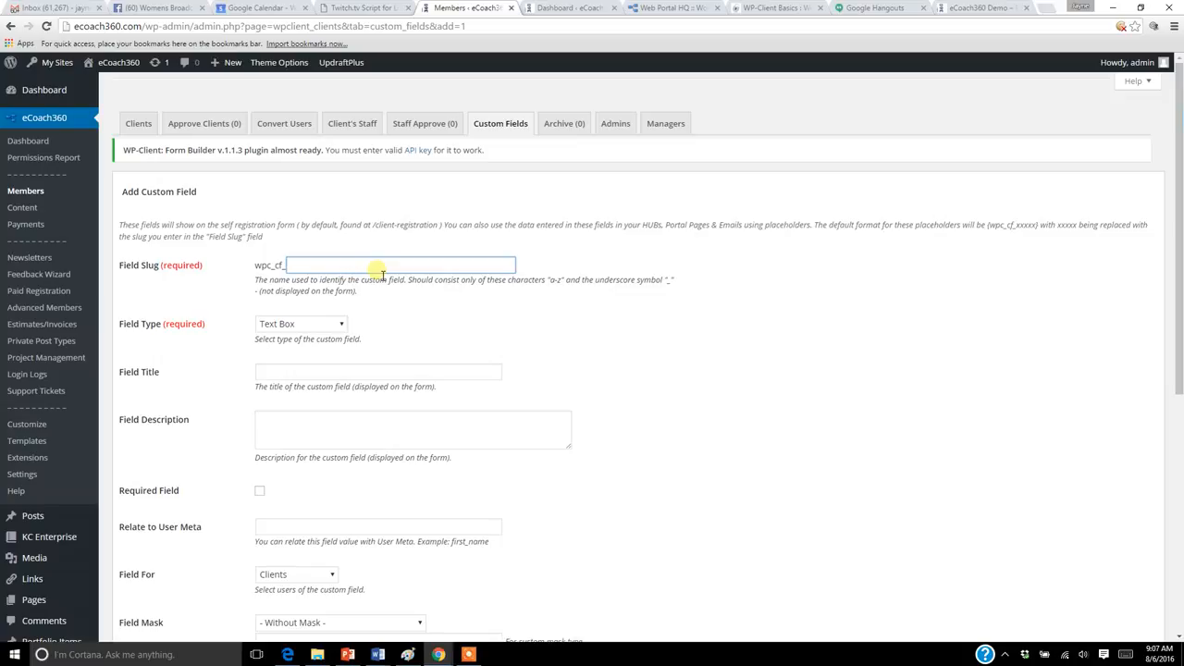
type("question")
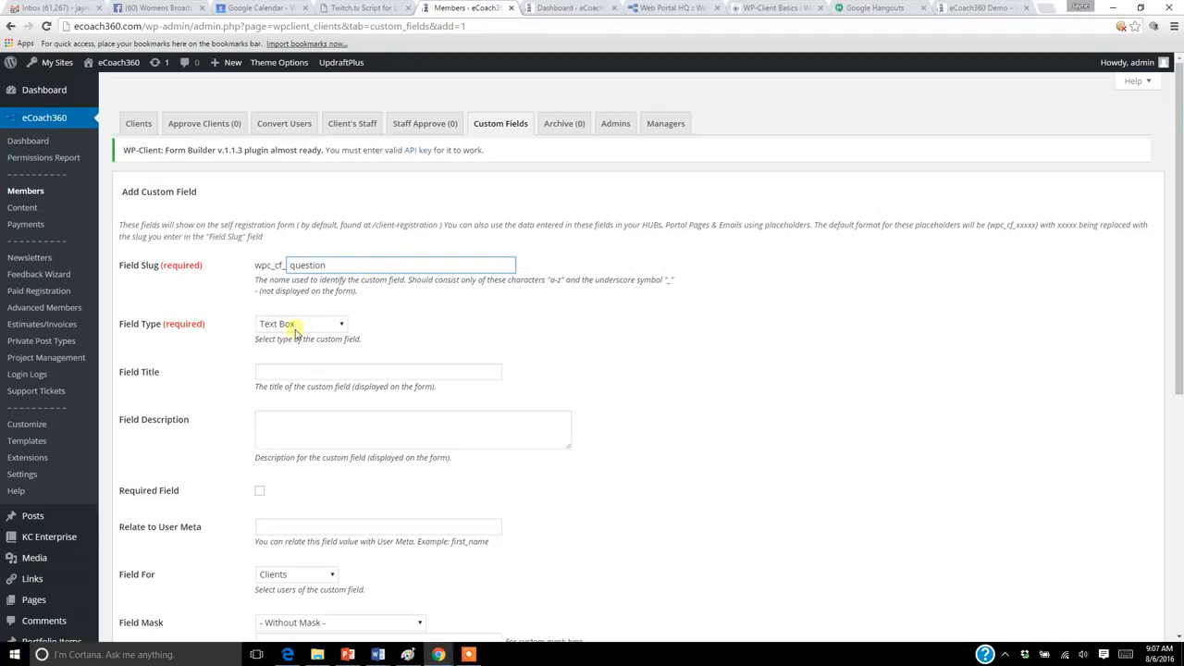
Set the field type to Multi-line Text Box and the field title to "How did you learn about us?".
left_click(341, 328)
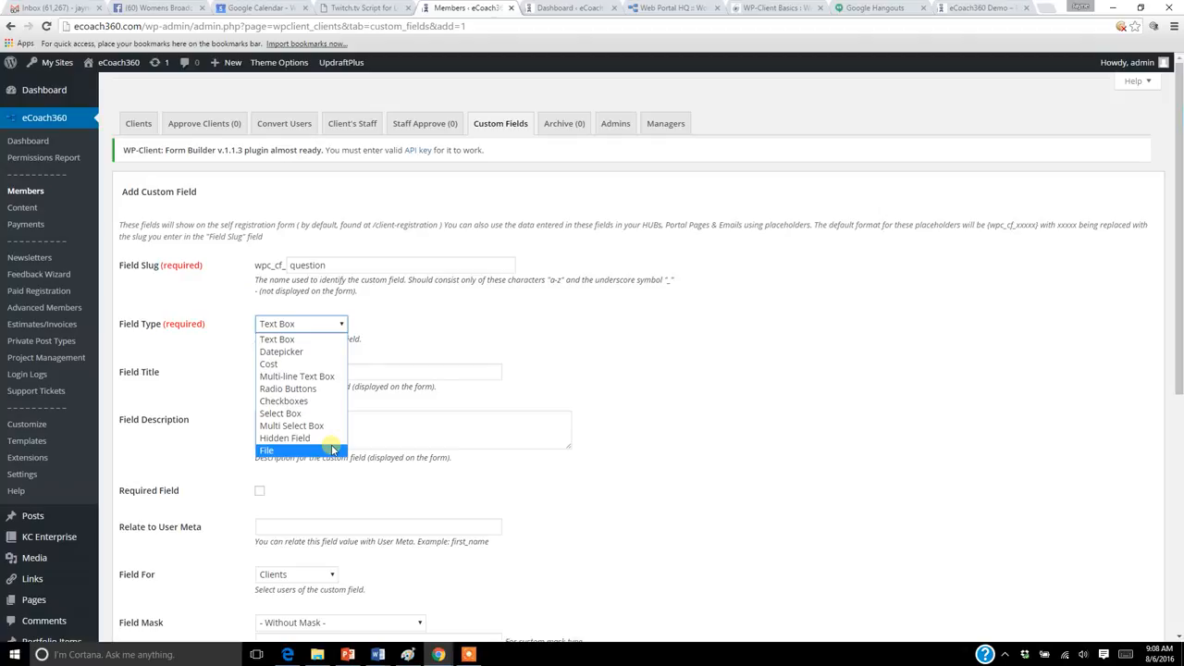
left_click(327, 380)
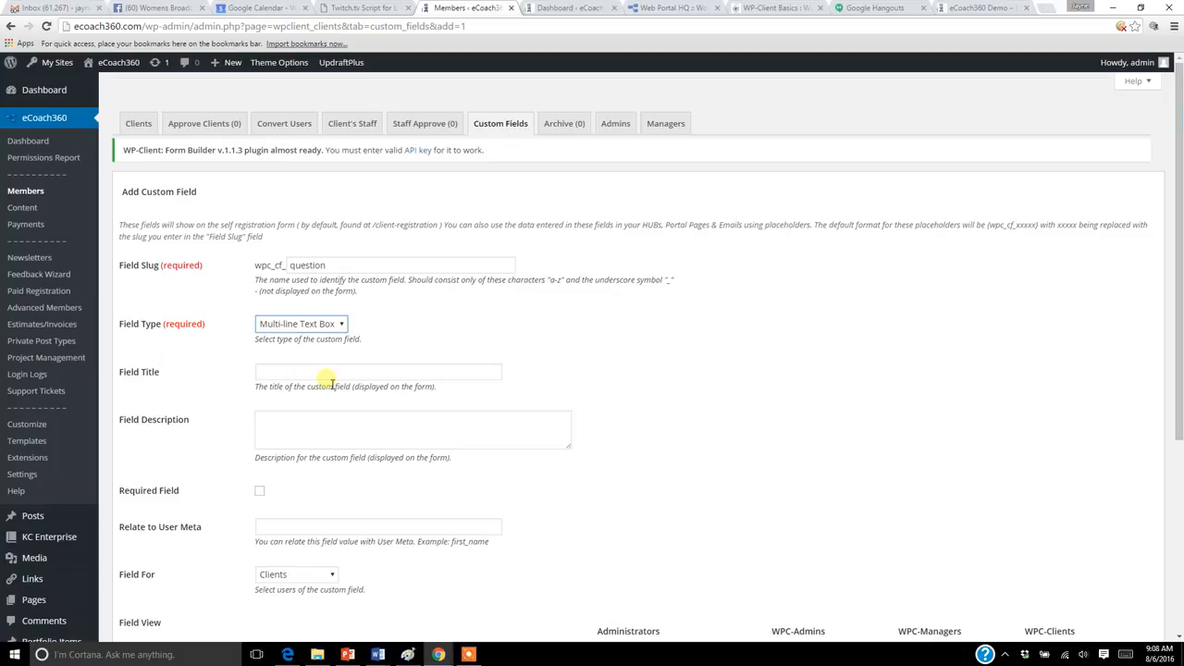
left_click(330, 374)
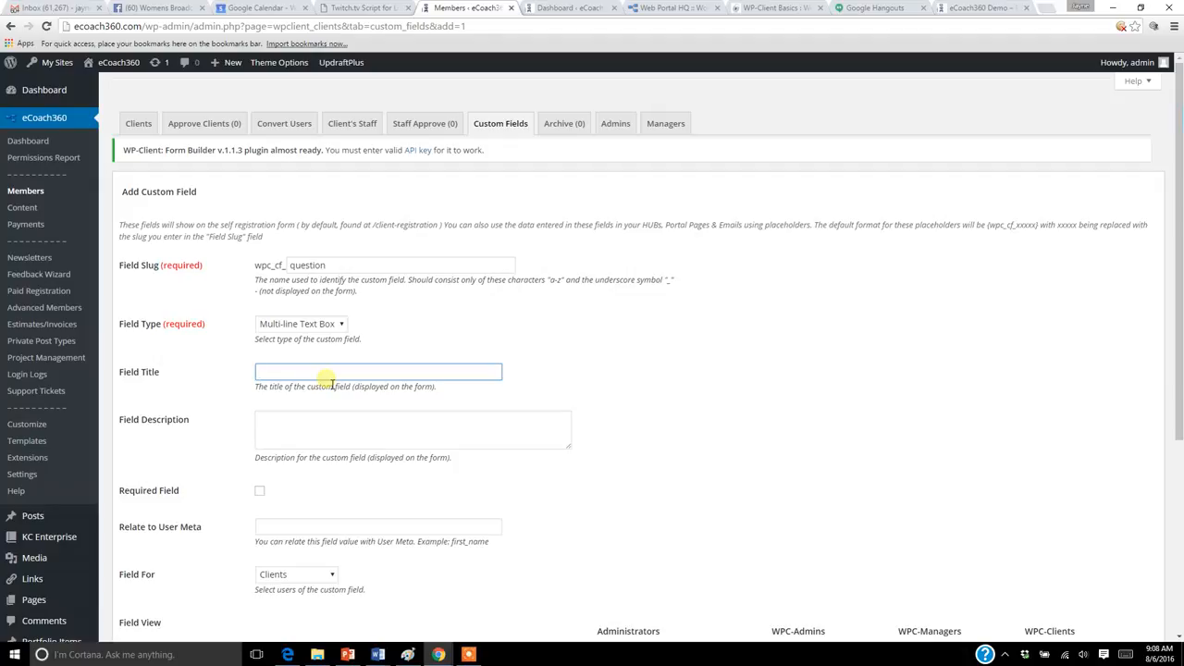
type("How did you learn about us?")
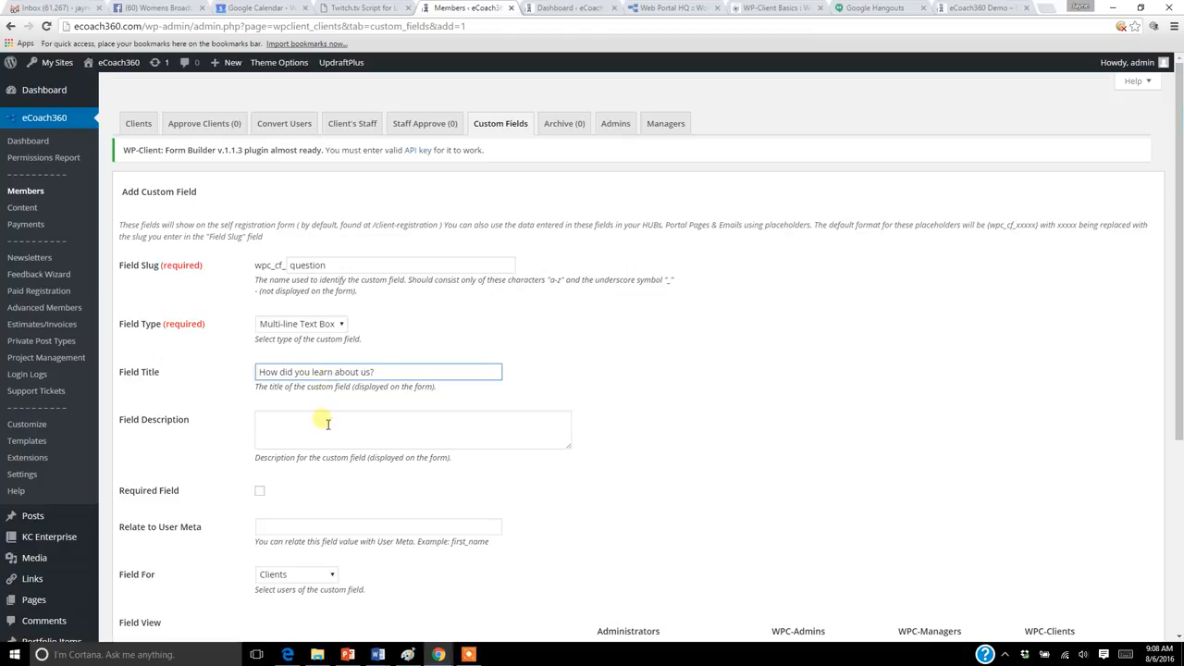
Leave the field description empty, make the custom field required, and check which user groups it can be assigned to.
left_click(327, 424)
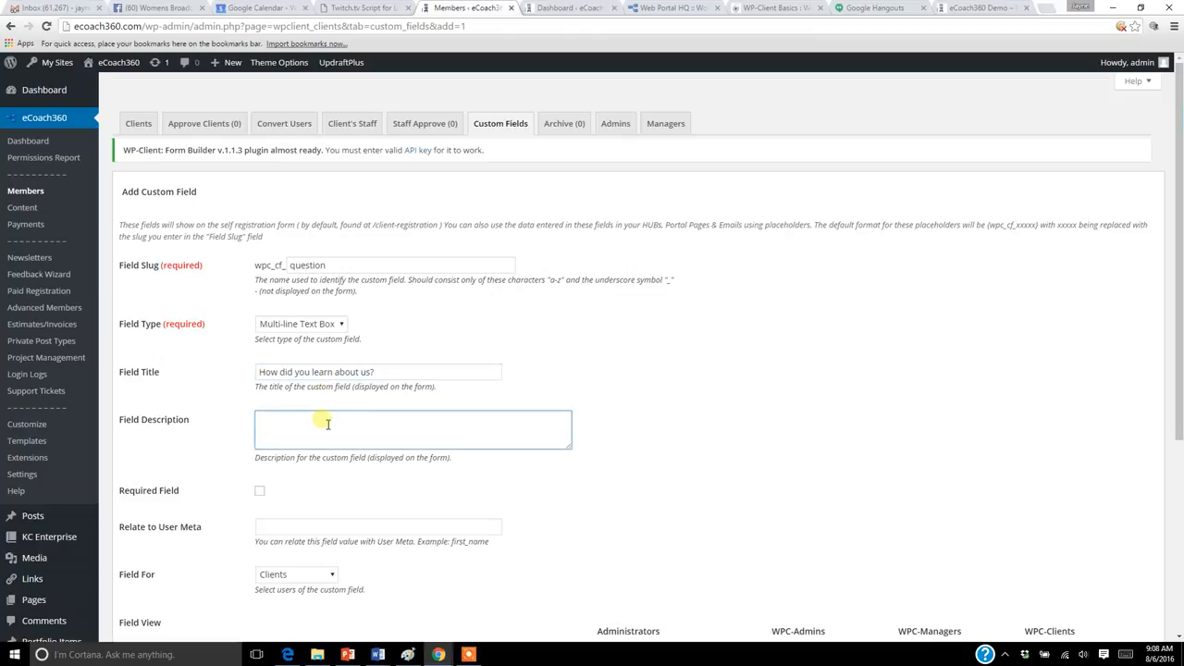
left_click_drag(369, 460, 453, 465)
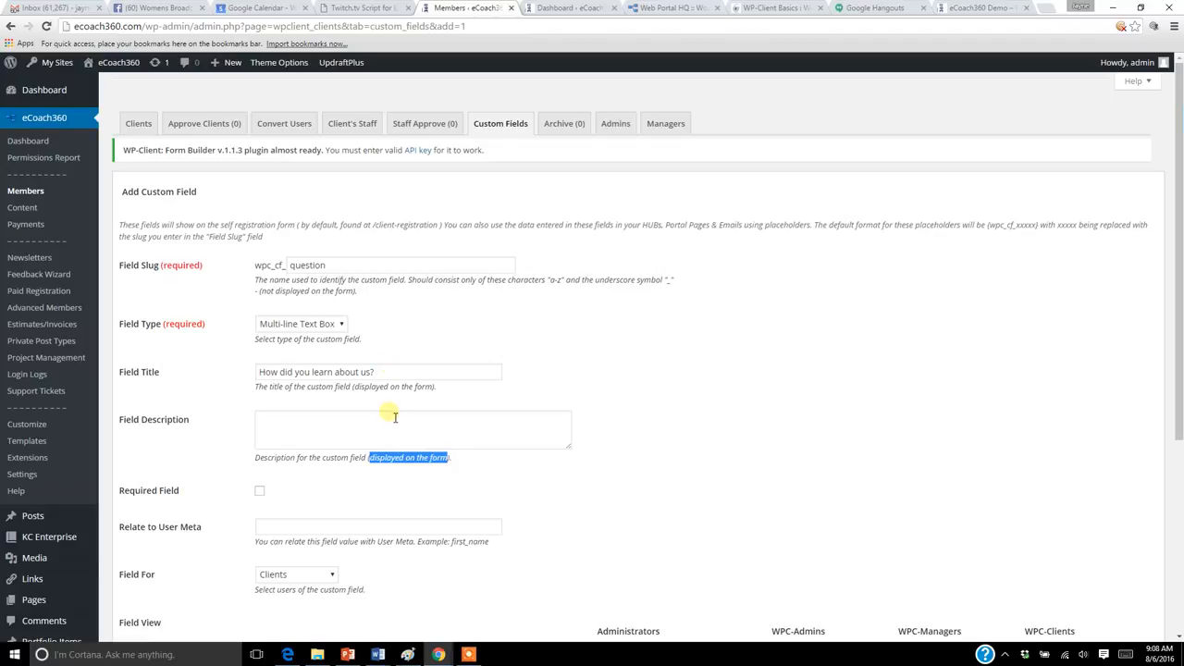
left_click_drag(1179, 295, 1179, 368)
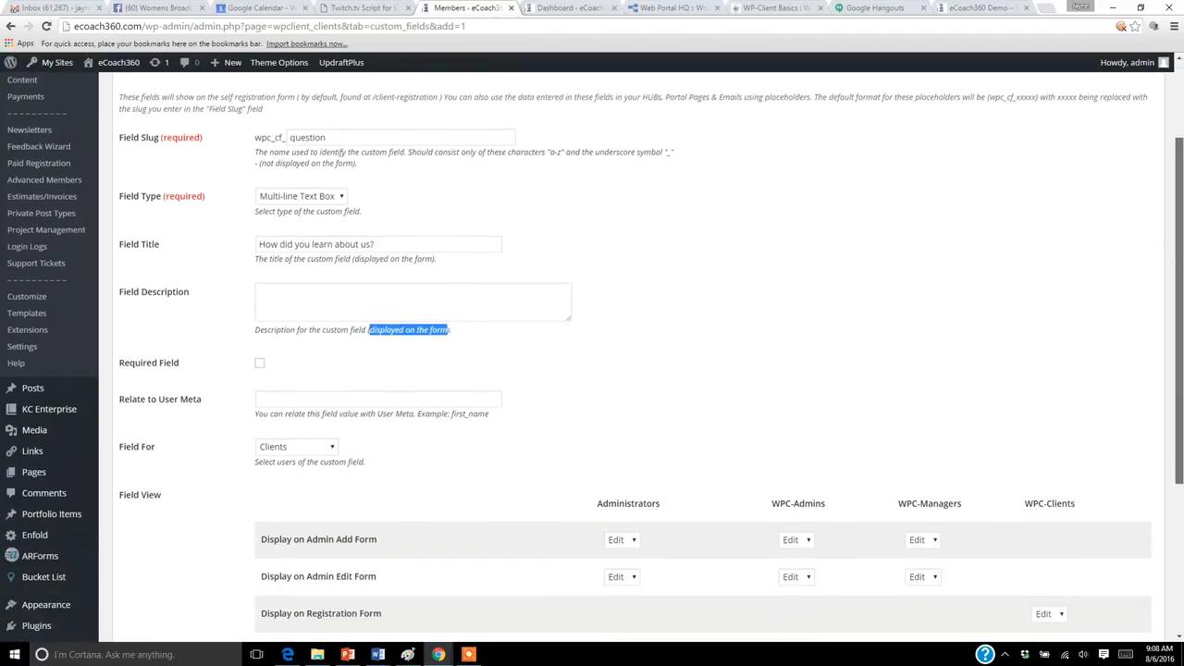
left_click(261, 364)
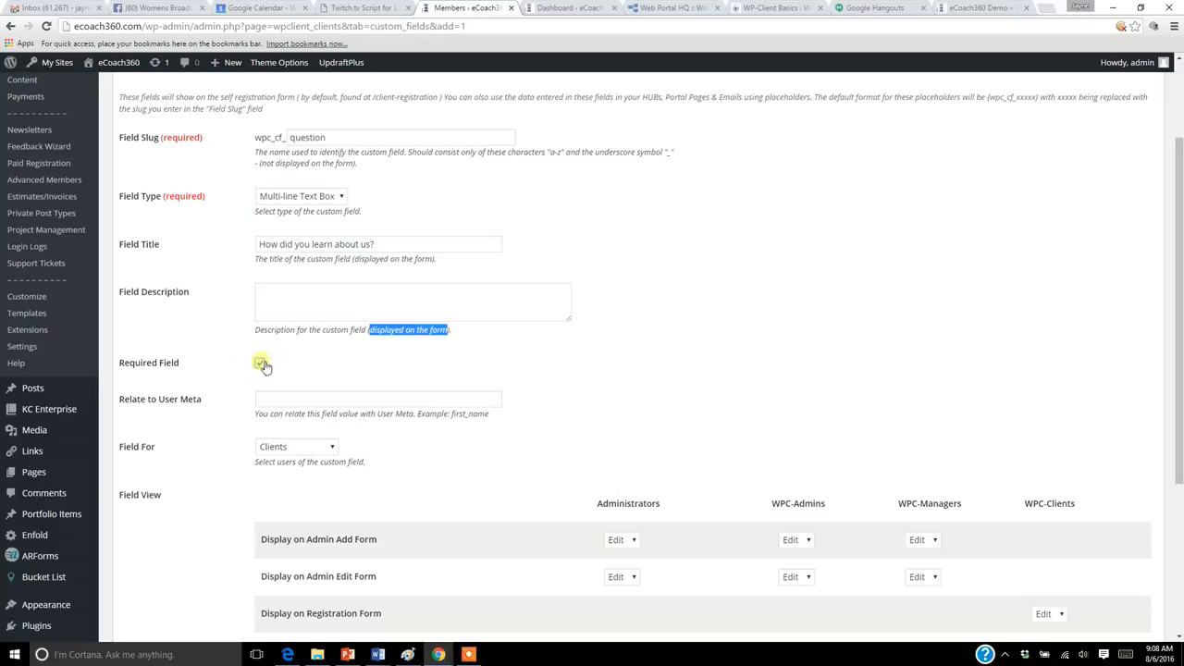
left_click(312, 400)
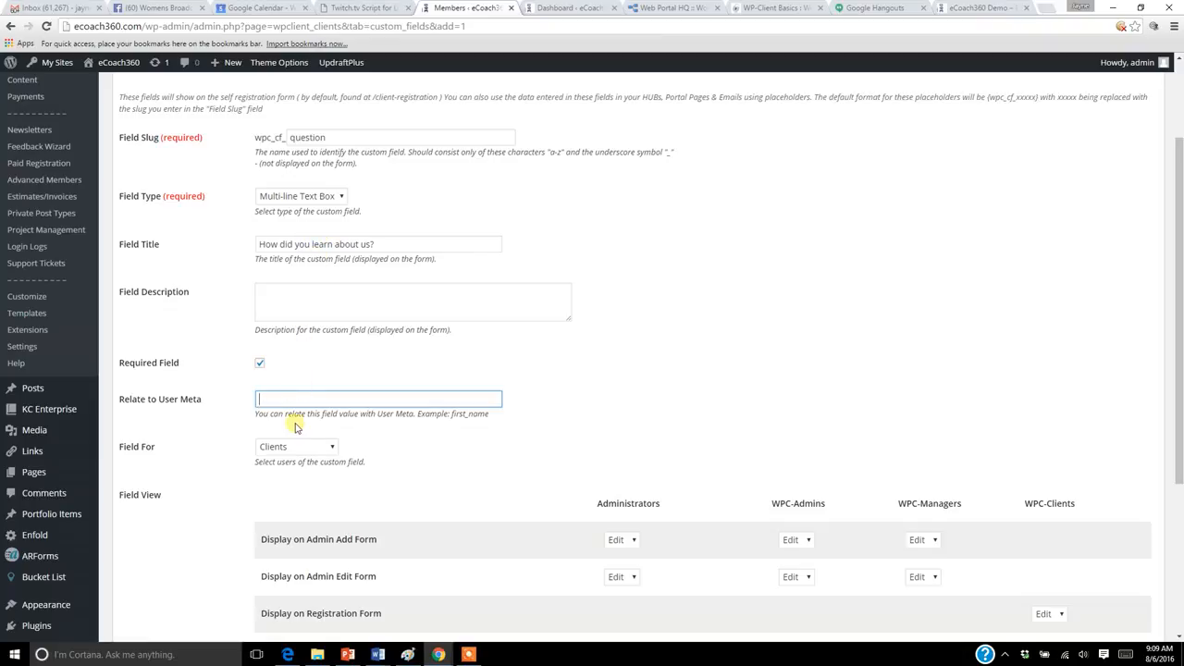
left_click(332, 448)
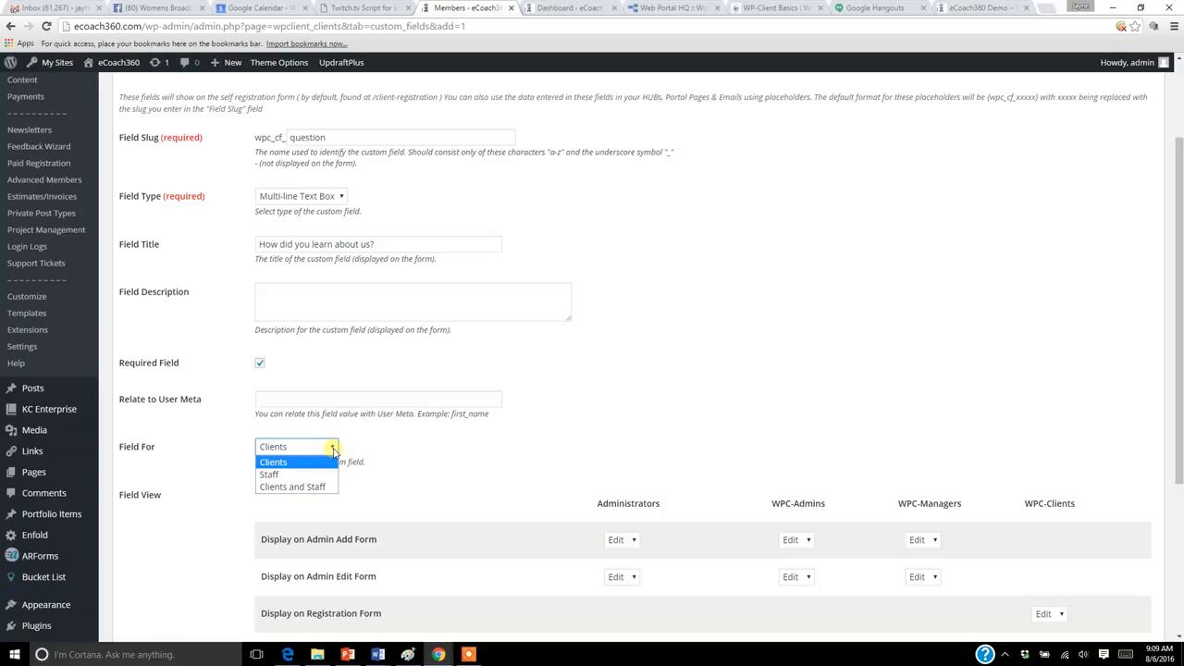
left_click(287, 653)
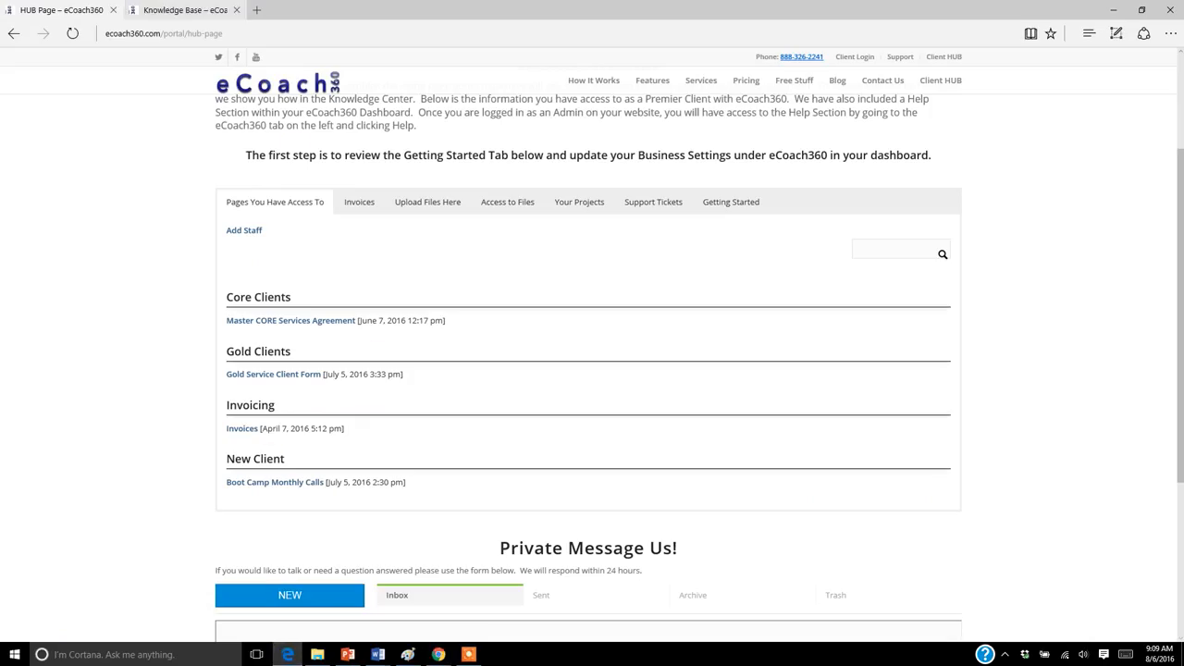
left_click(185, 10)
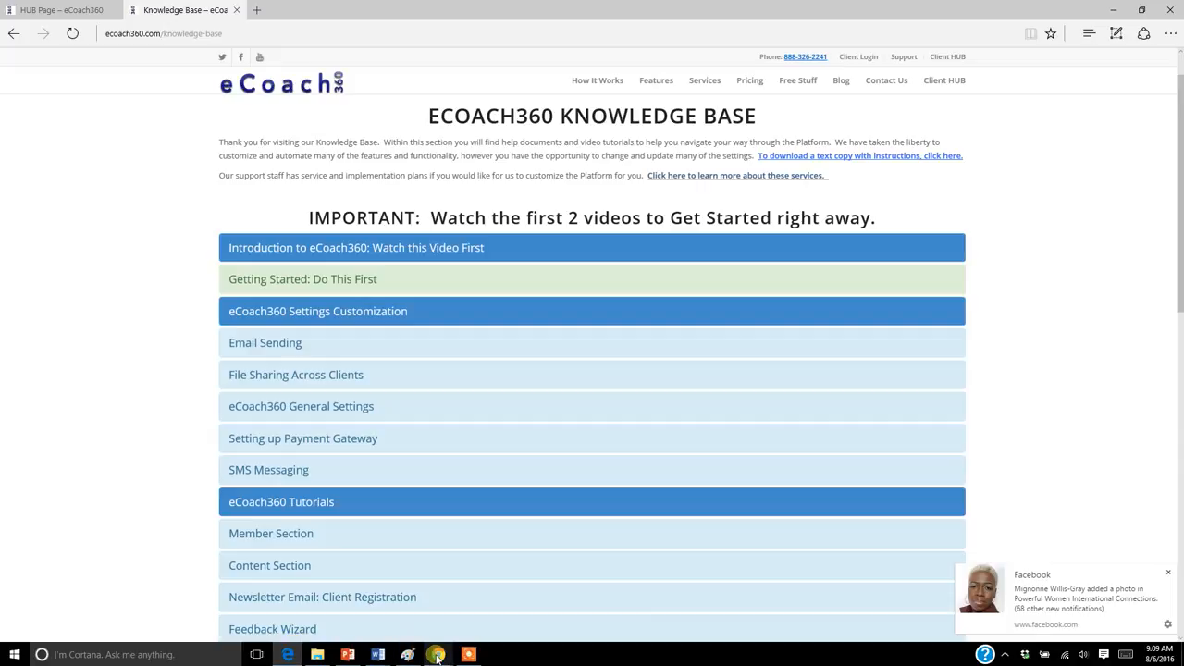
mouse_move(437, 657)
left_click(347, 606)
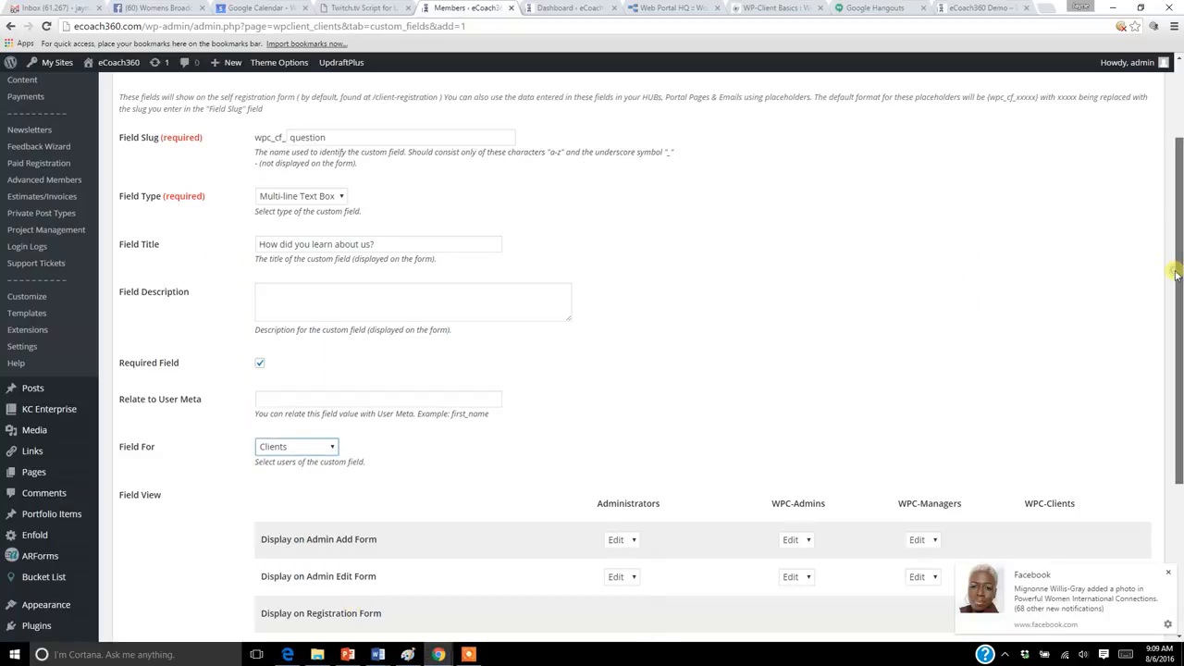
Review the Field View settings, especially the WPC-Clients option for displaying the field on the registration form.
scroll(1181, 268, "down", 2)
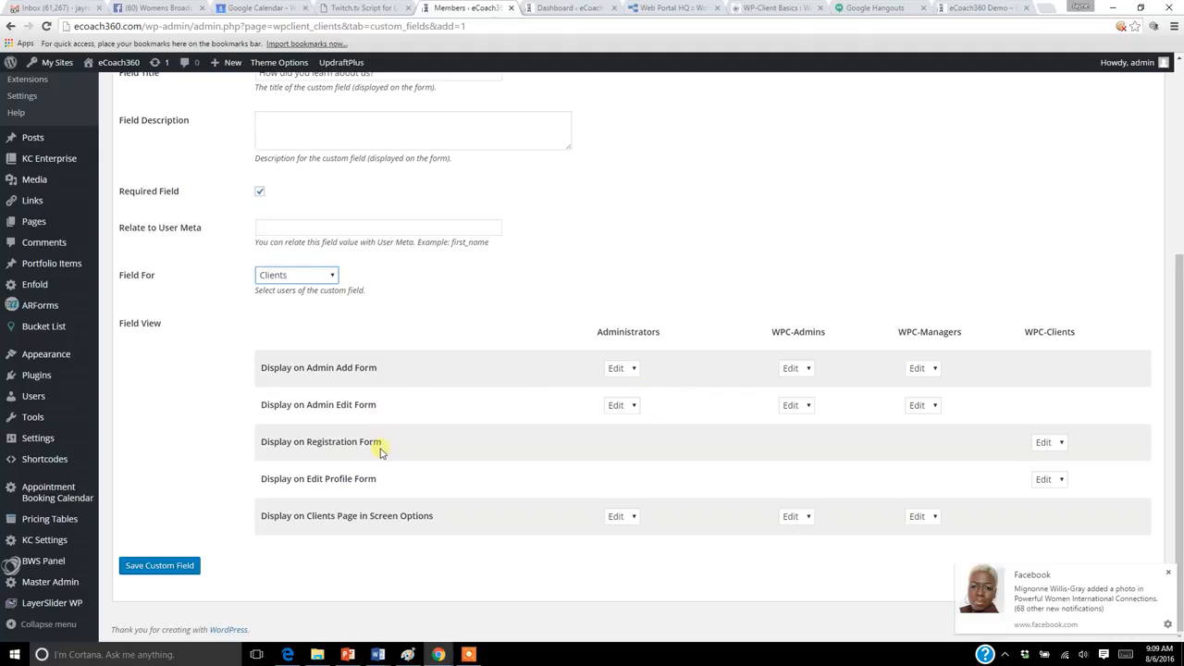
left_click_drag(263, 442, 384, 444)
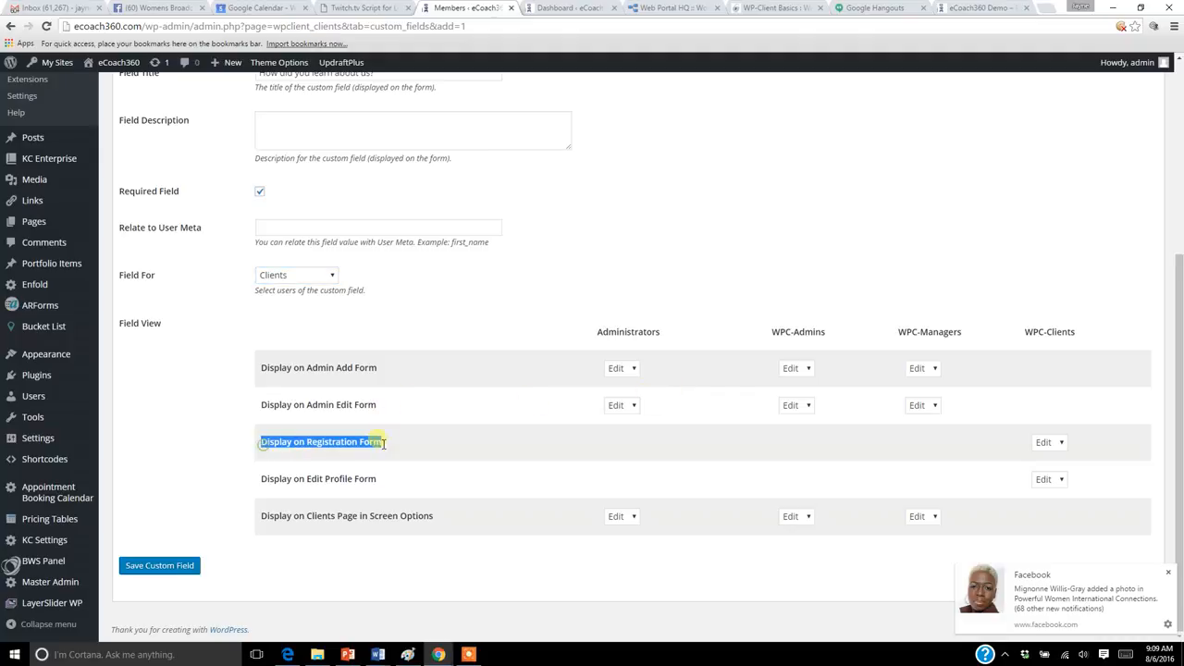
left_click(1059, 444)
left_click(1060, 445)
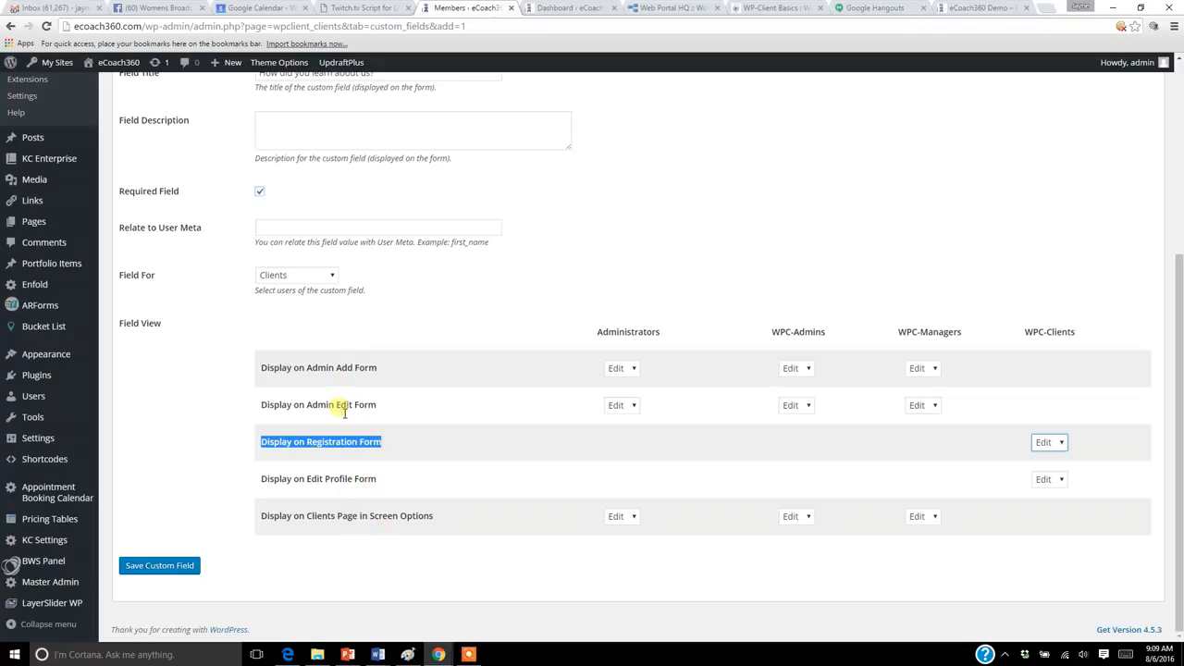
left_click_drag(384, 76, 212, 87)
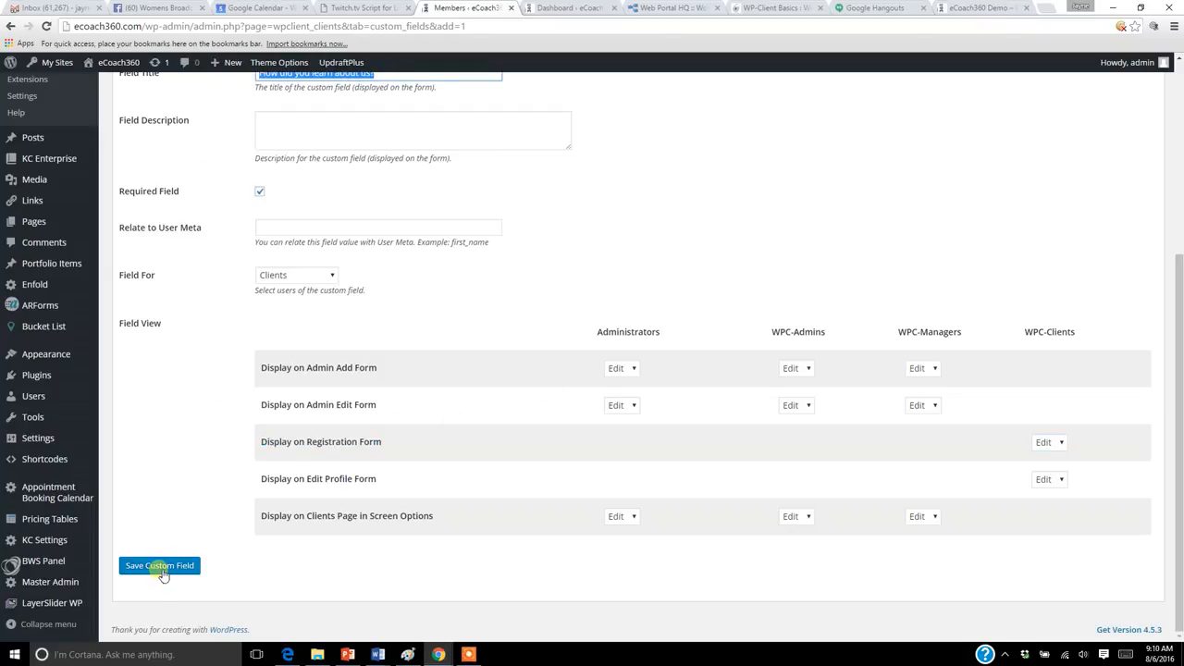
Switch to Microsoft Edge and try to open the client registration page at ecoach360.com/portal/client-registration/?level=298.
left_click(286, 654)
left_click(268, 35)
type("ecoach")
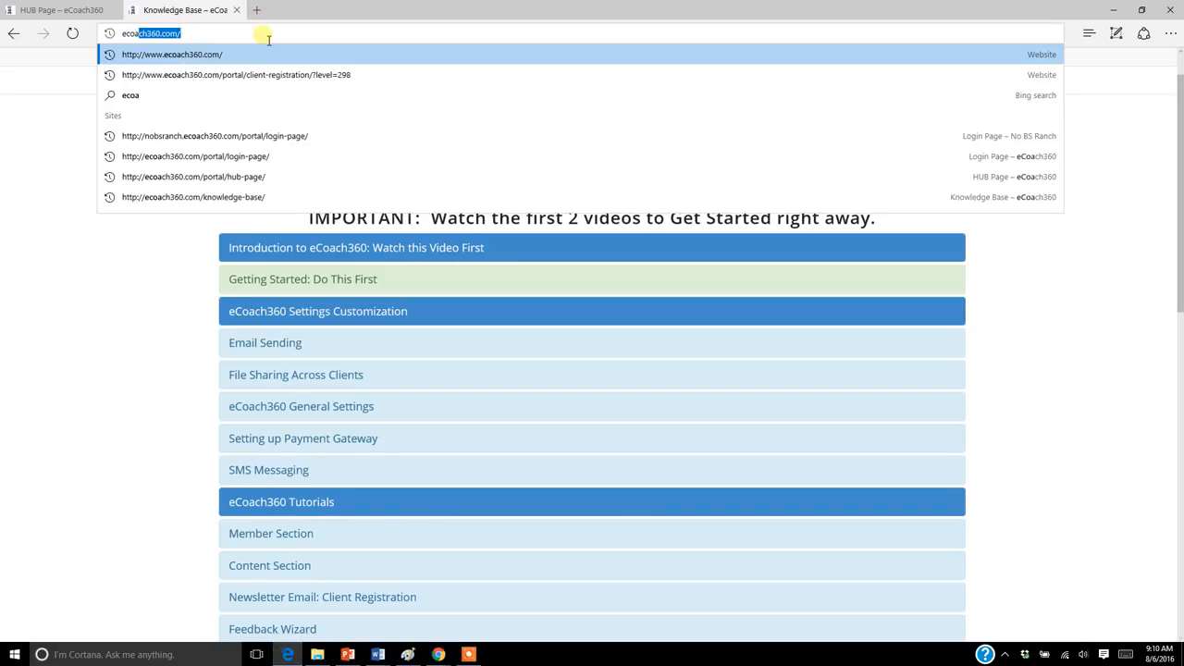
type("360.com/portal/c")
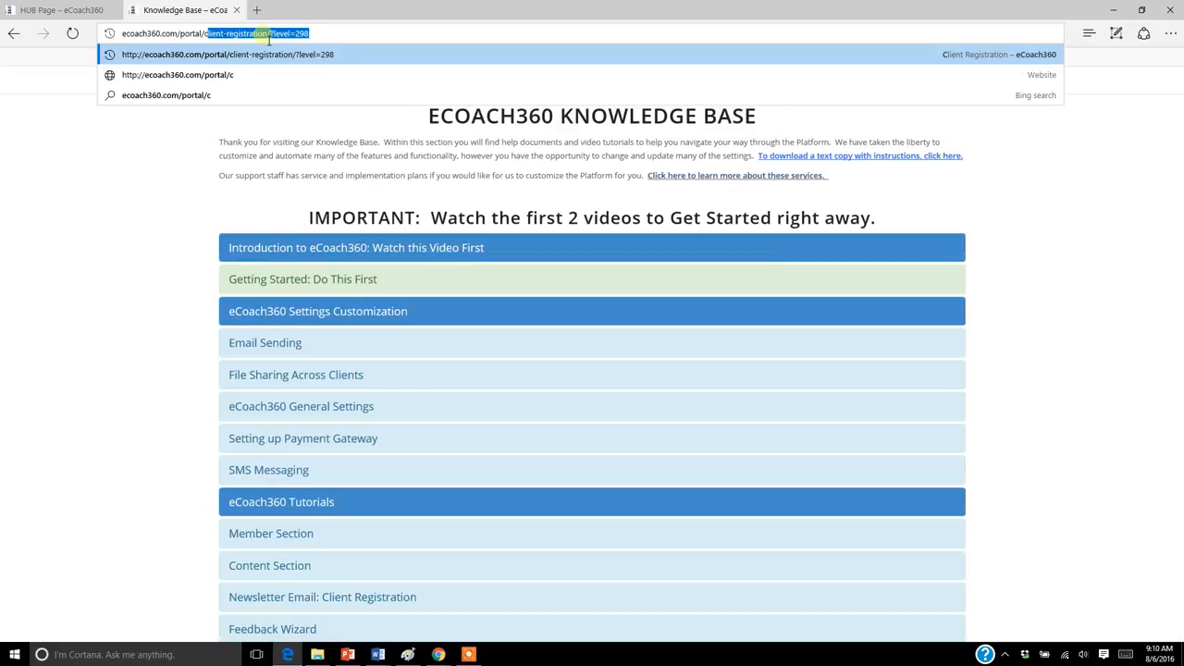
key("Return")
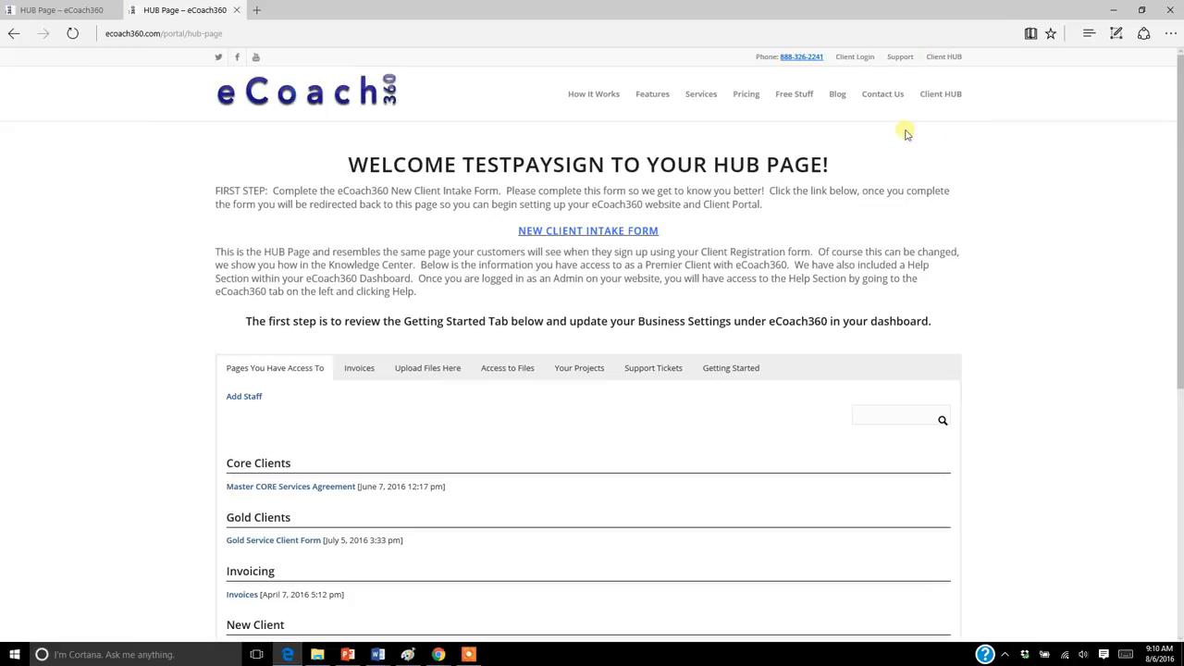
Open the Client HUB page and log out of the client account.
left_click(942, 97)
scroll(1169, 222, "down", 5)
left_click_drag(981, 222, 941, 421)
scroll(1173, 393, "down", 5)
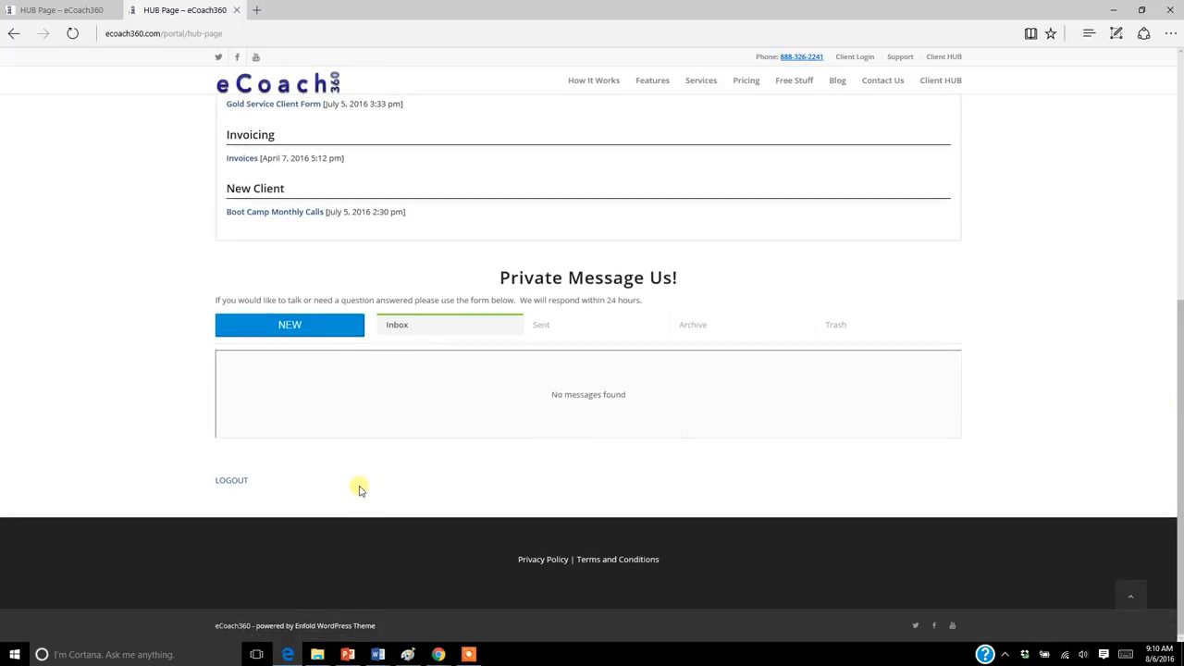
left_click(245, 483)
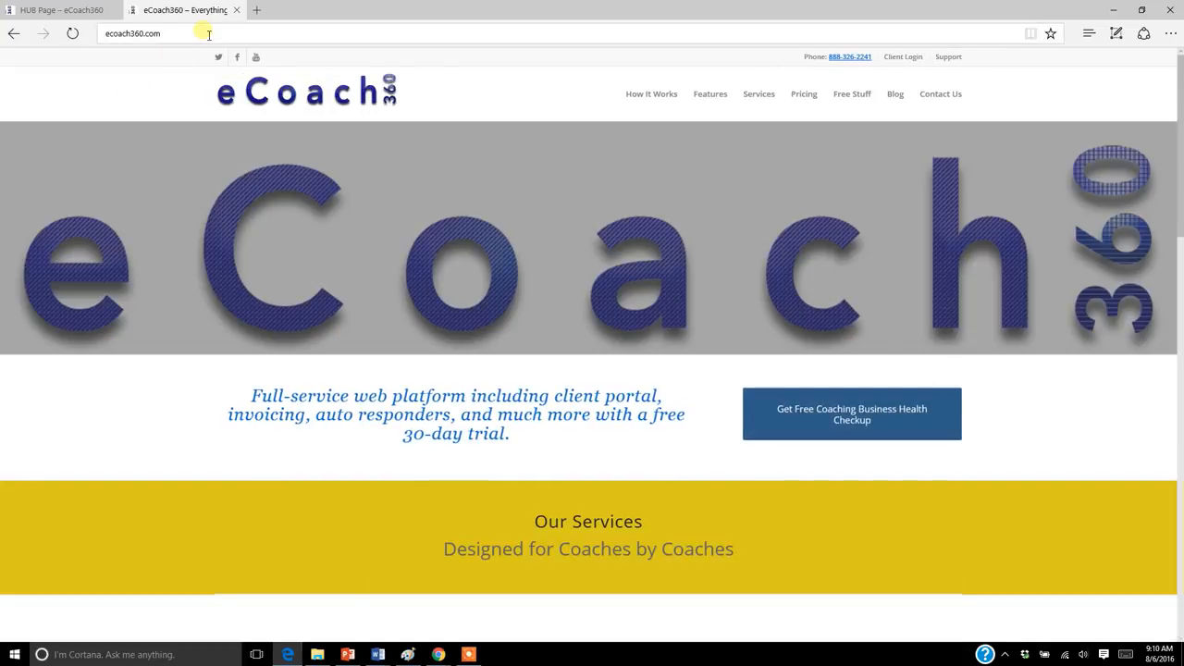
Load the client registration page at ecoach360.com/portal/client-registration/?level=298 while logged out.
left_click(209, 35)
left_click(208, 34)
type("por")
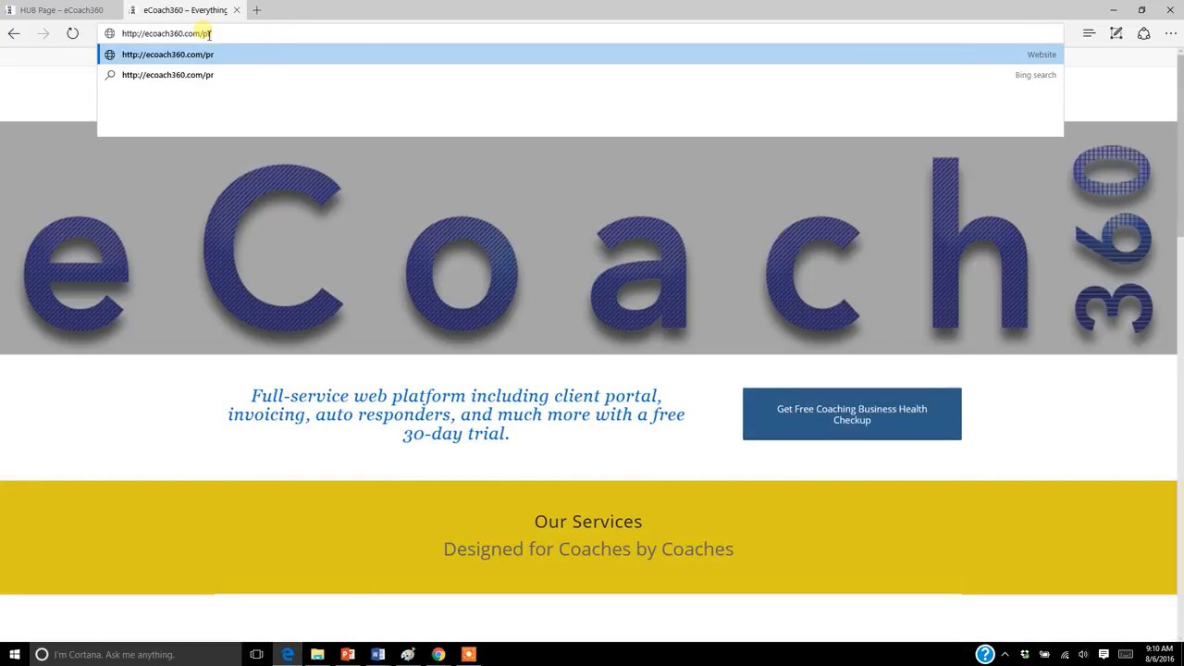
type("tal")
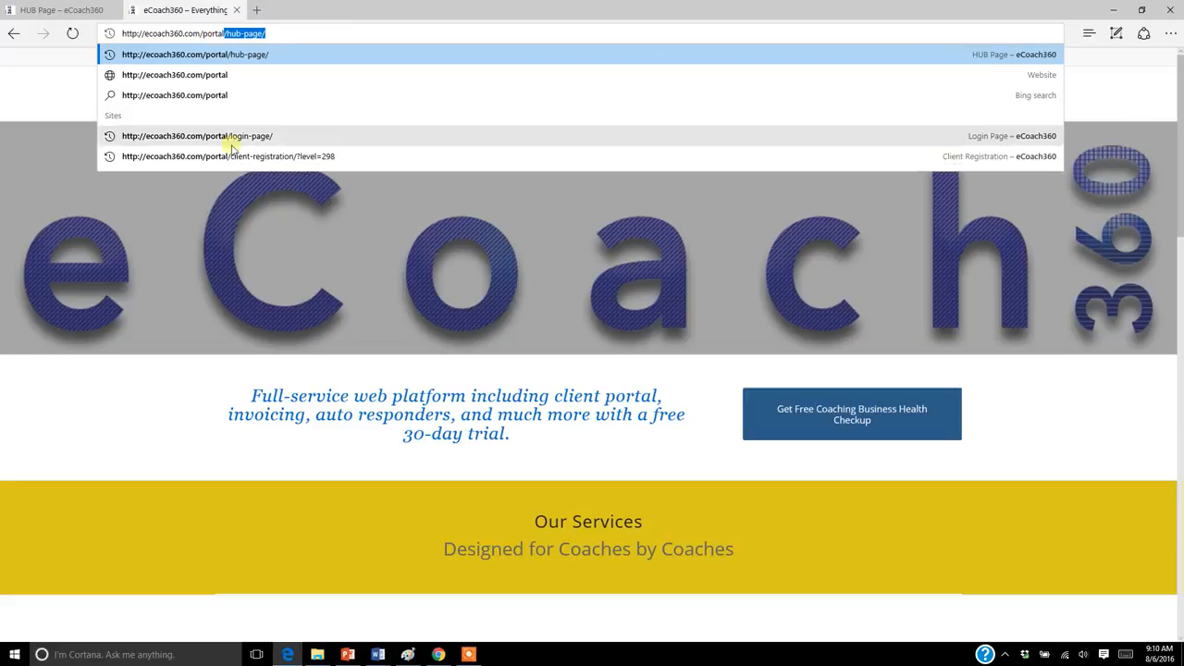
left_click(240, 156)
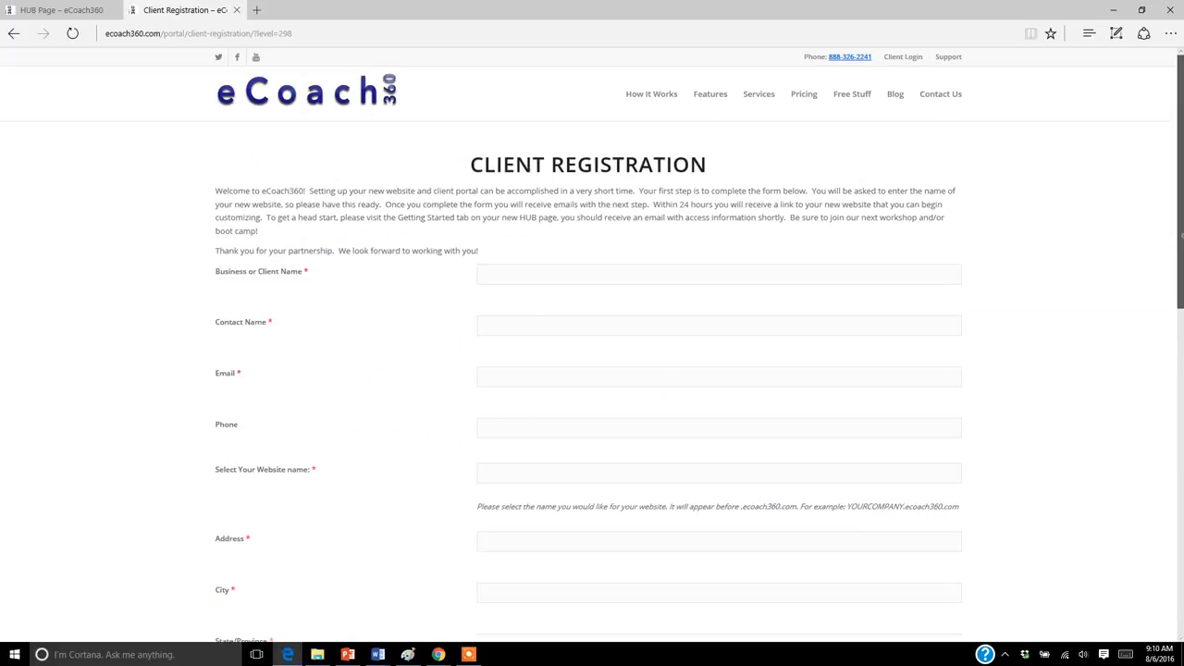
Examine the custom fields on the client registration form, starting with Select Your Website name.
left_click_drag(1180, 233, 1180, 298)
left_click_drag(215, 319, 354, 312)
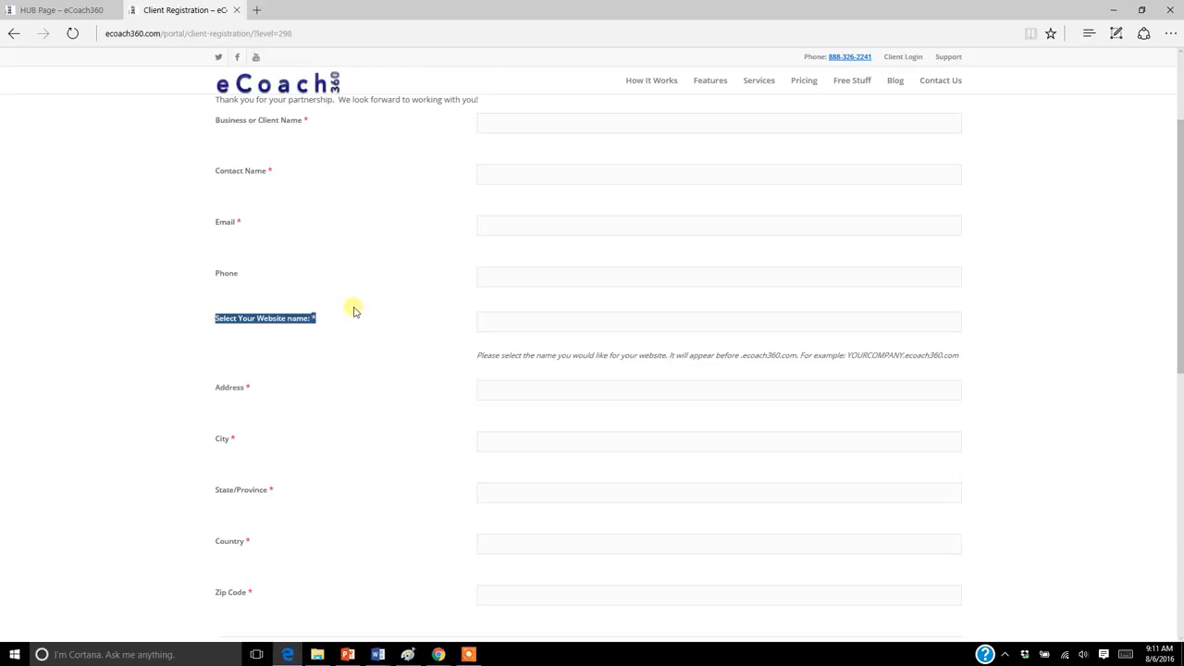
left_click(270, 376)
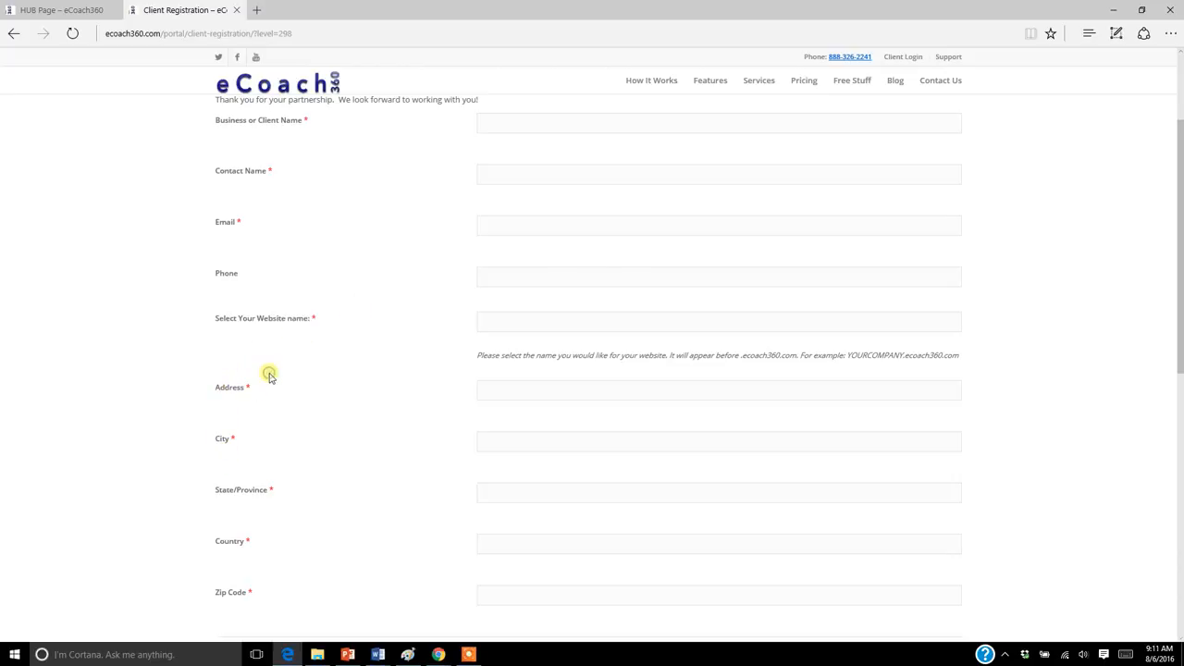
left_click_drag(214, 319, 302, 513)
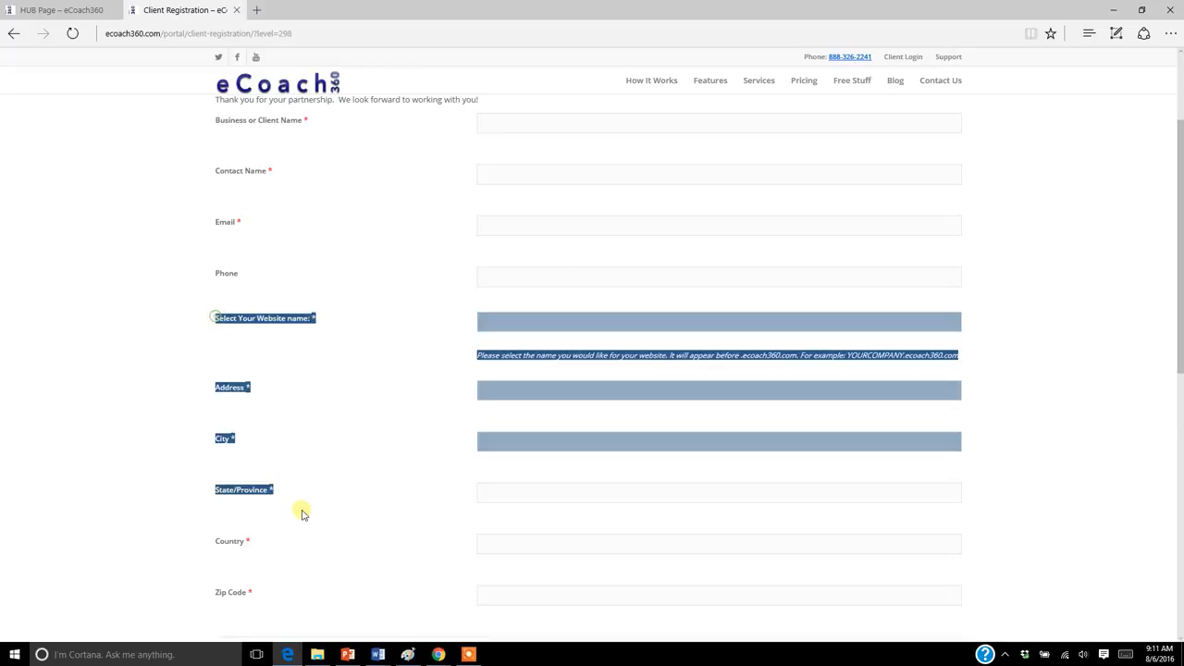
Clear the text selection and examine the rest of the registration form from Address down to Confirm Password.
left_click(302, 513)
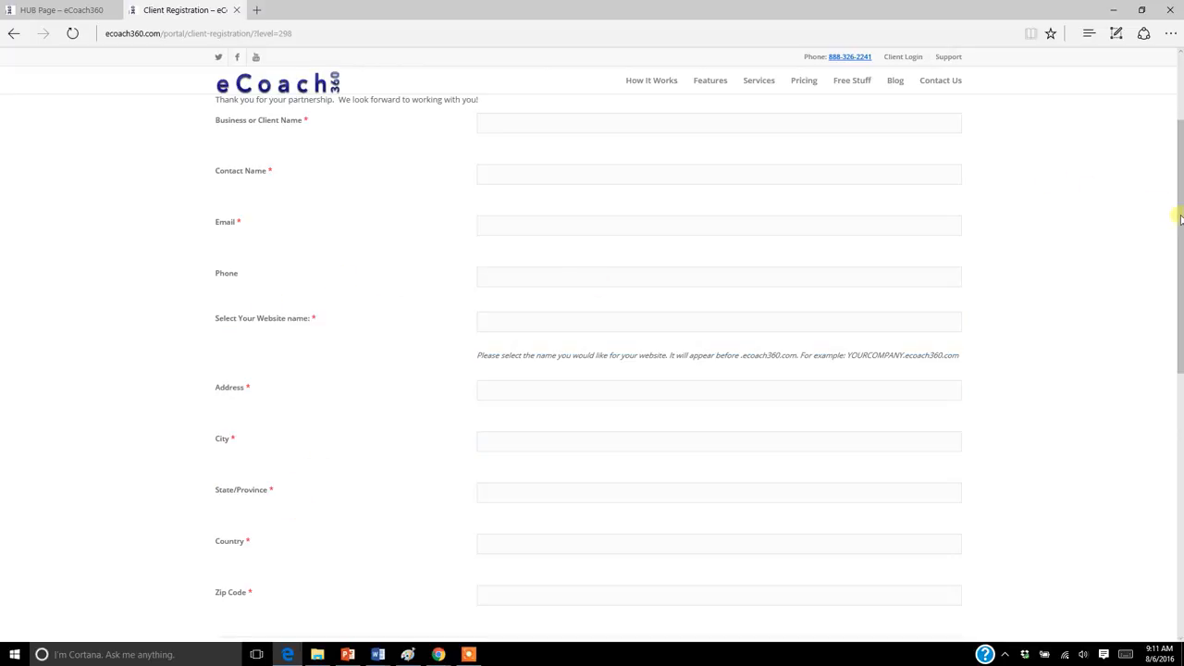
left_click_drag(1180, 218, 1181, 276)
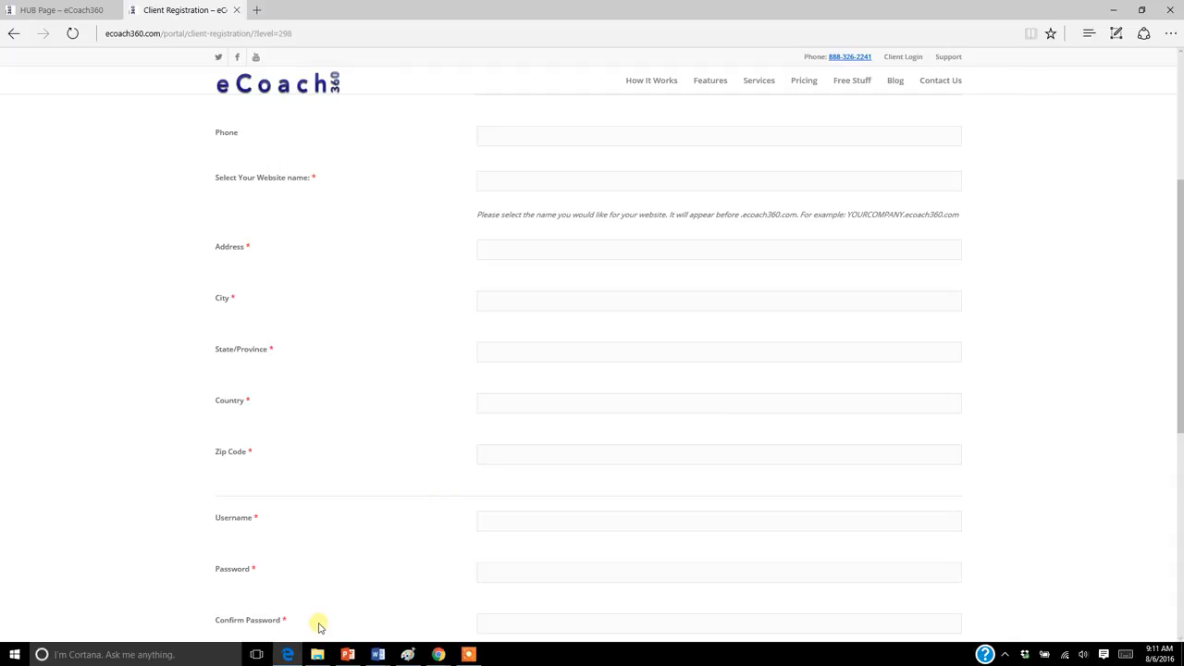
Switch to the eCoach360 admin window in Google Chrome and reveal the pages under Members, including Custom Fields.
mouse_move(441, 656)
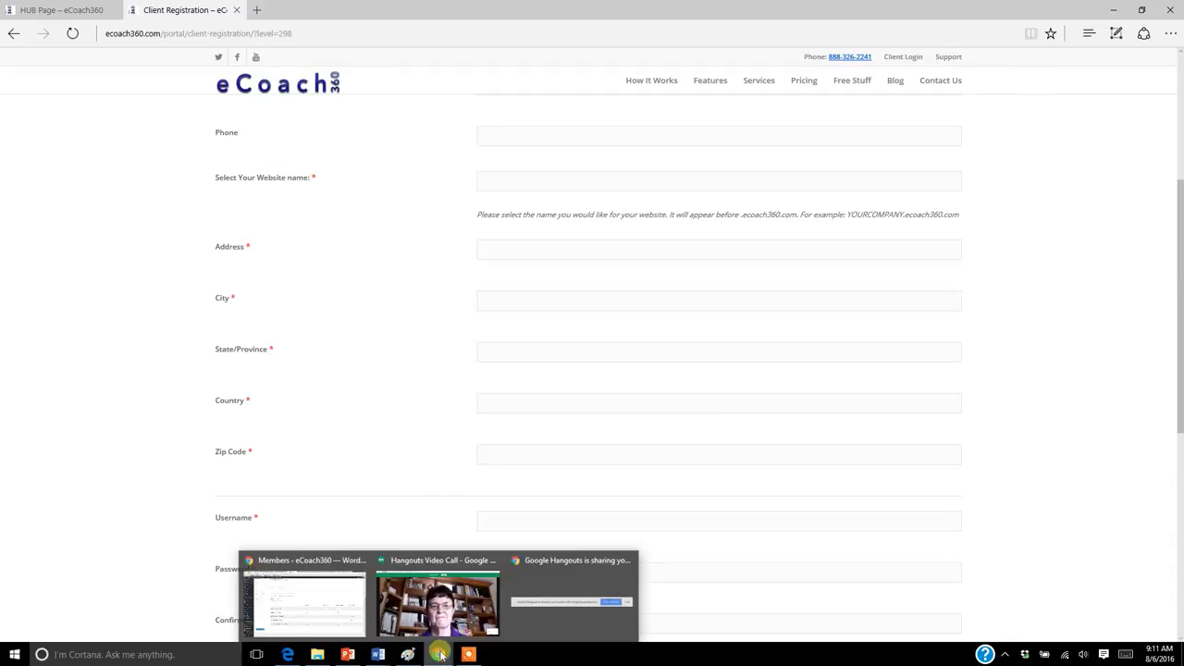
left_click(338, 602)
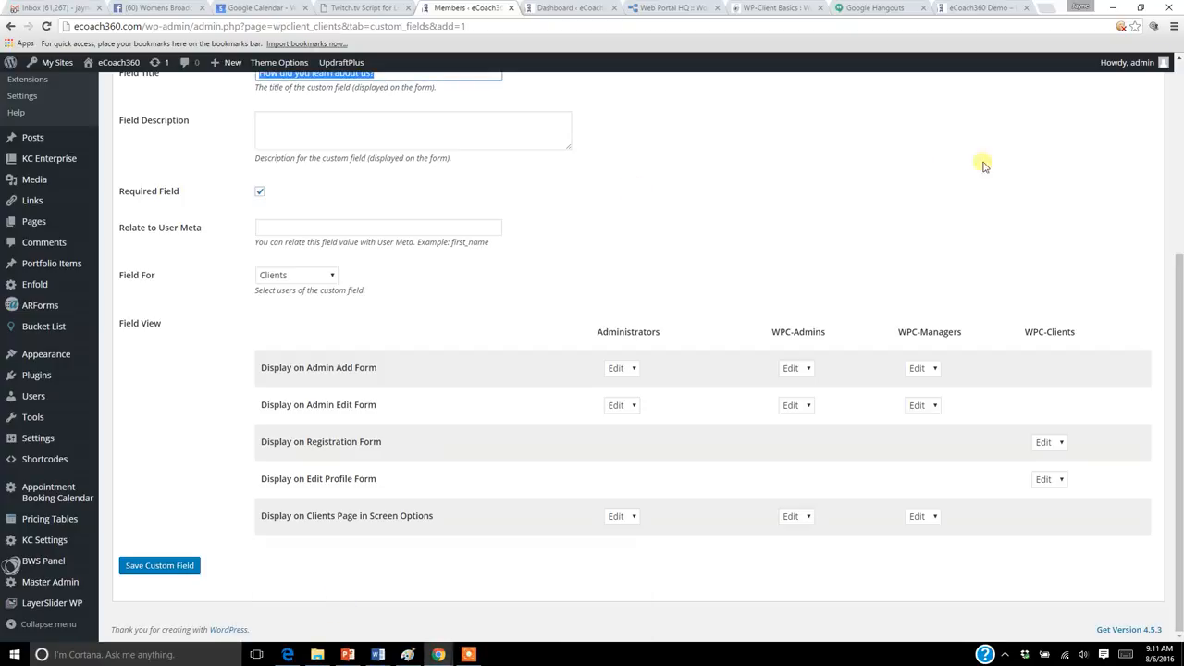
scroll(28, 370, "up", 3)
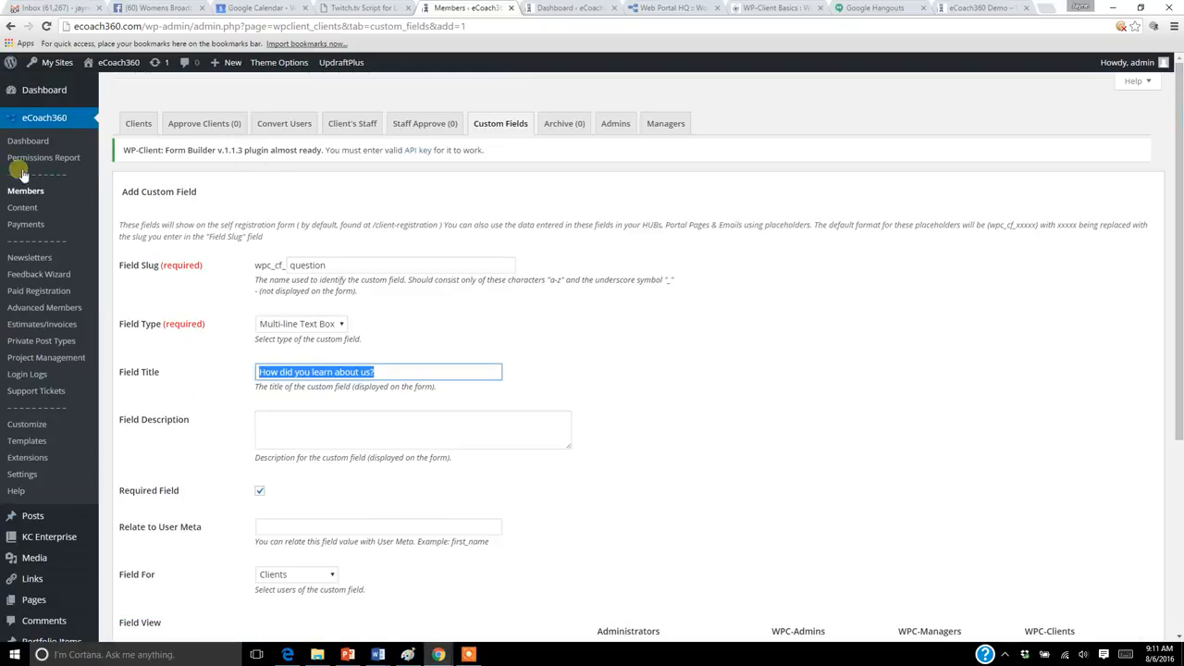
mouse_move(37, 197)
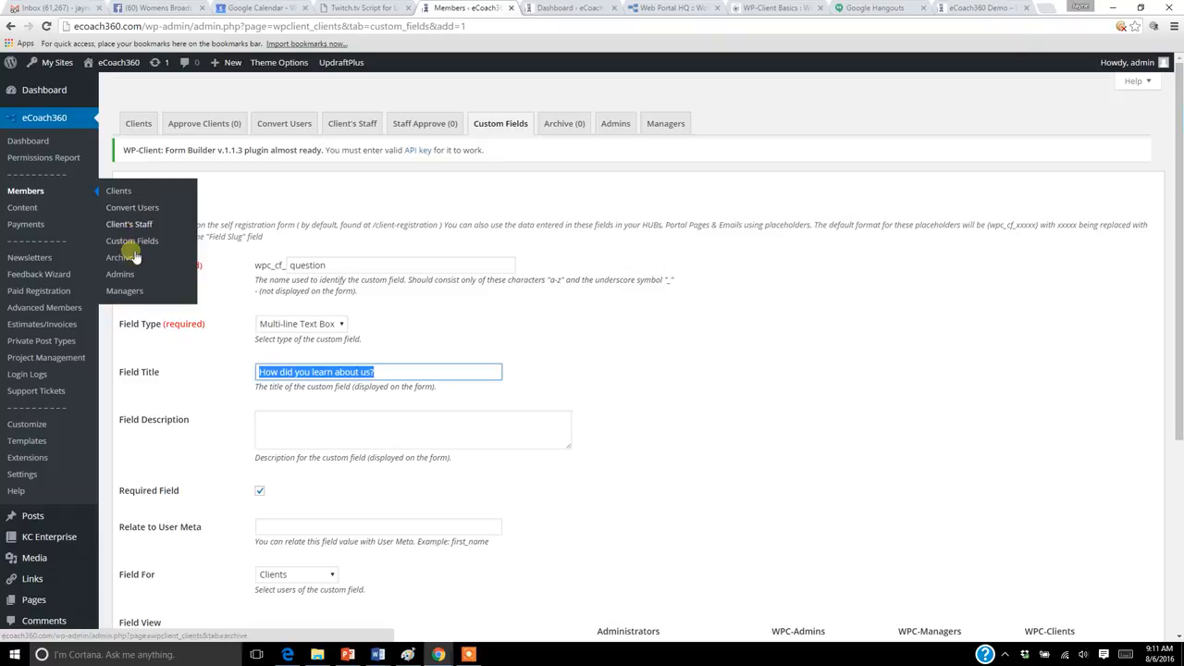